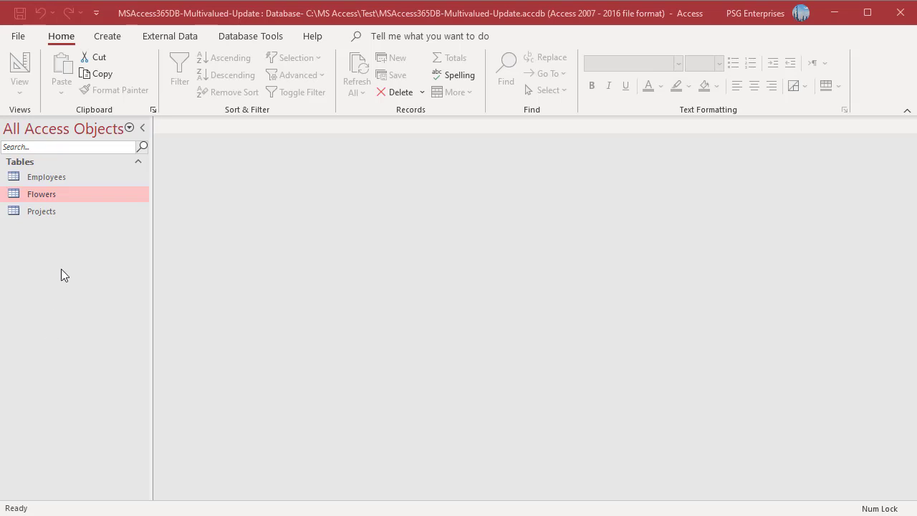
# Open the Projects datasheet, then the Employees datasheet listing 25 employees' IDs.
pyautogui.doubleClick(62, 209)
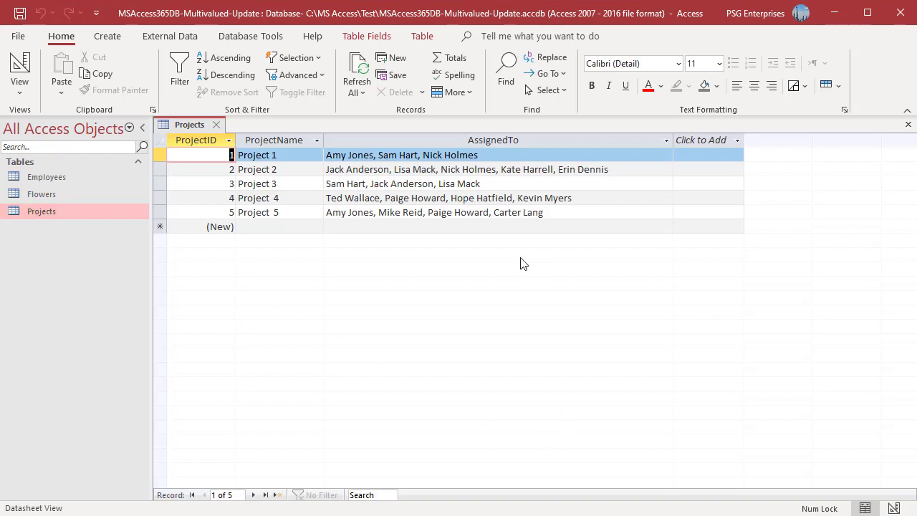
pyautogui.doubleClick(49, 178)
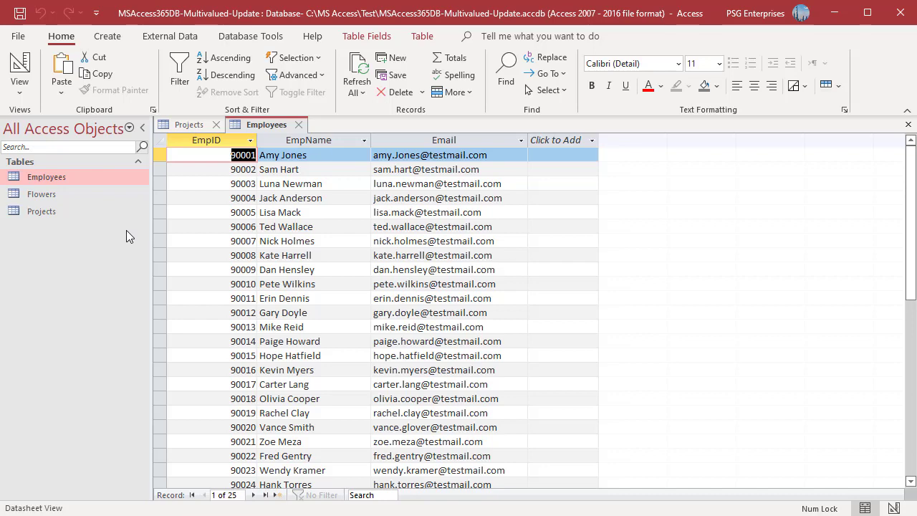
# Start a new design-view query on the Projects table and make it an update query.
pyautogui.click(107, 36)
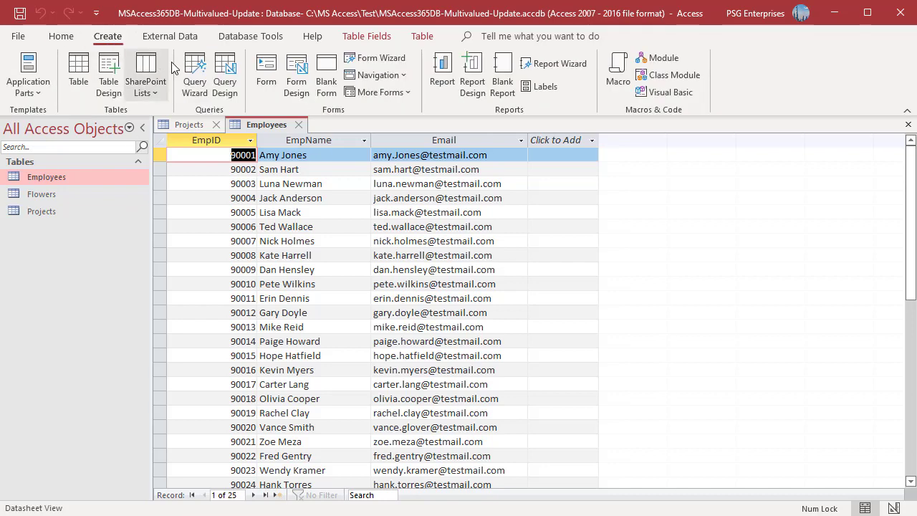
pyautogui.click(222, 86)
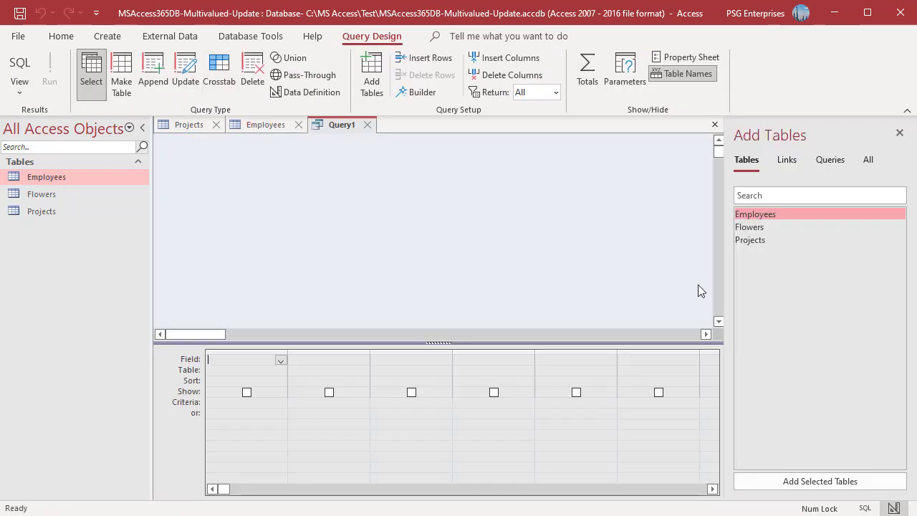
pyautogui.doubleClick(757, 240)
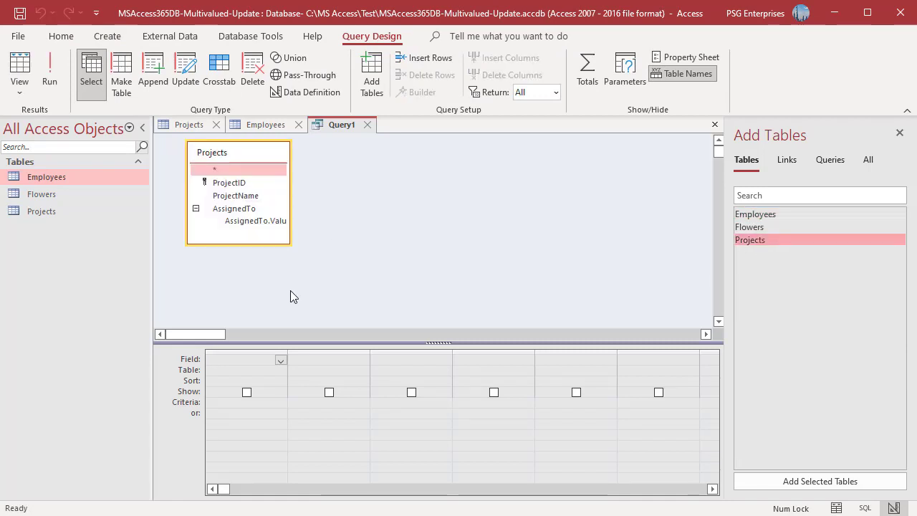
pyautogui.click(186, 75)
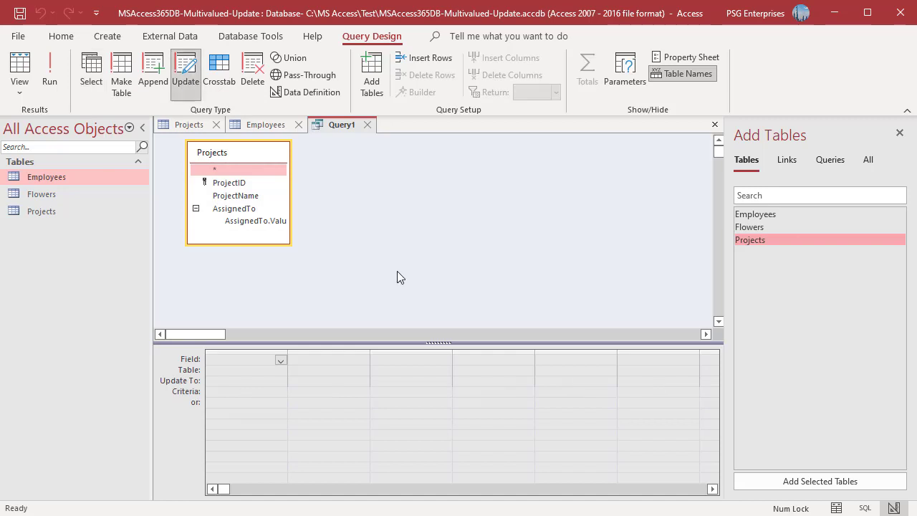
# Add AssignedTo.Value with Update To 90006 and criteria 90001.
pyautogui.doubleClick(254, 222)
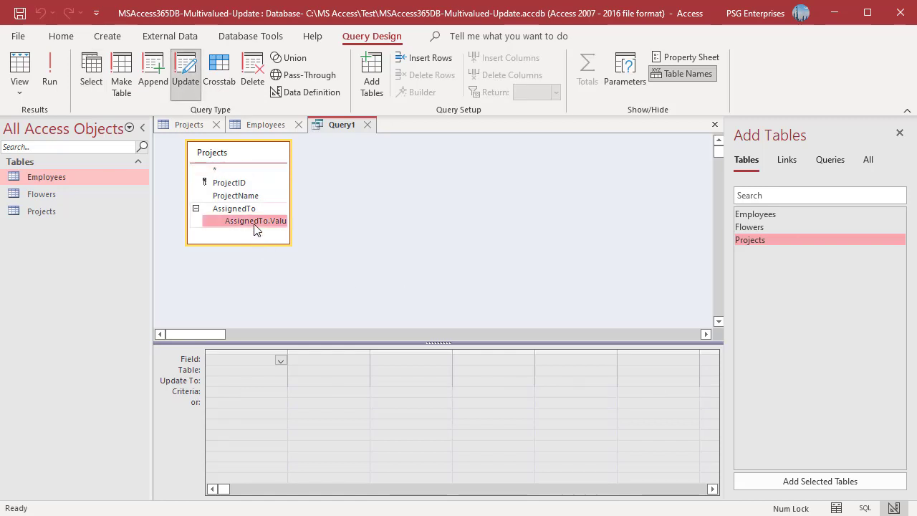
pyautogui.click(418, 290)
pyautogui.click(218, 383)
pyautogui.write('90006')
pyautogui.click(232, 391)
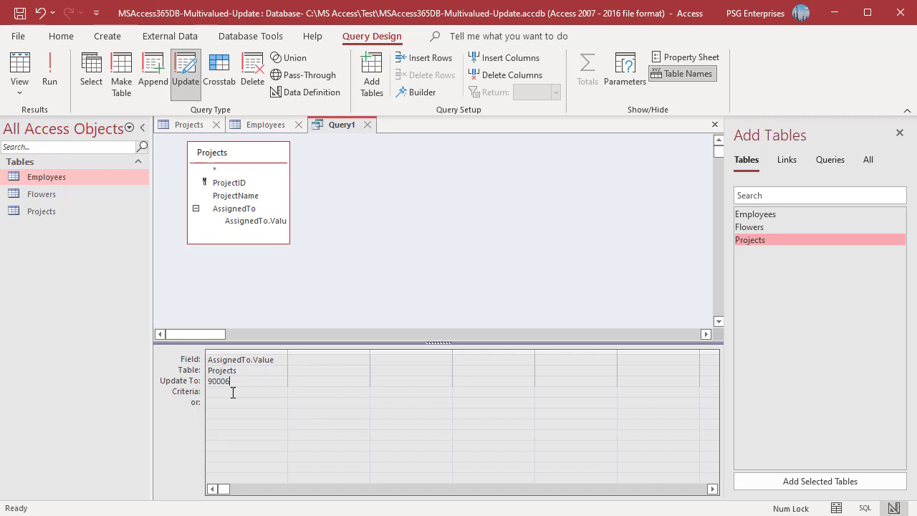
# Run the update query, confirm the 2-row change, and view the Projects table.
pyautogui.click(51, 82)
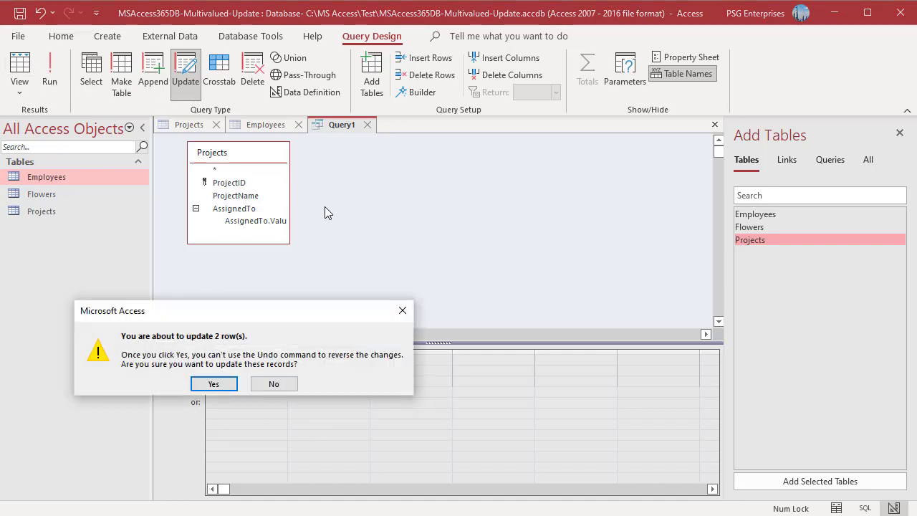
pyautogui.click(214, 384)
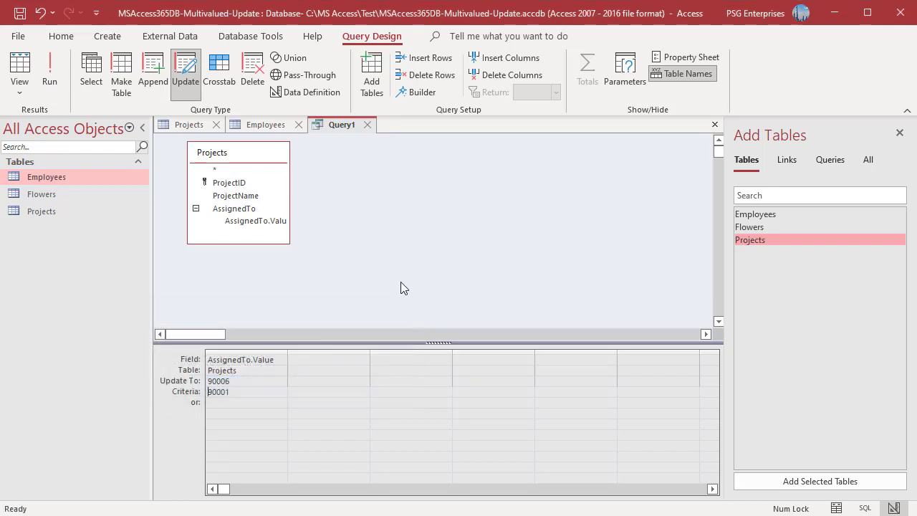
pyautogui.click(189, 128)
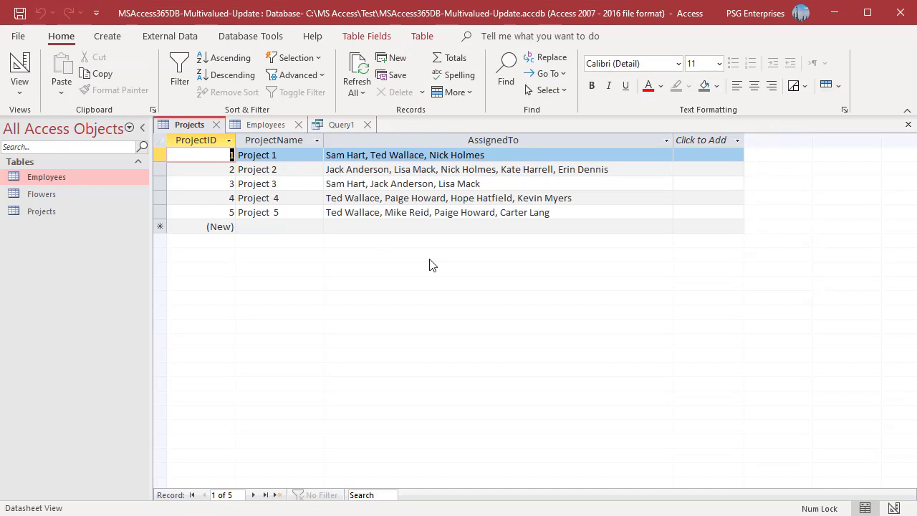
# Change Query1's criteria to 90002 and its Update To value to 9006.
pyautogui.click(340, 128)
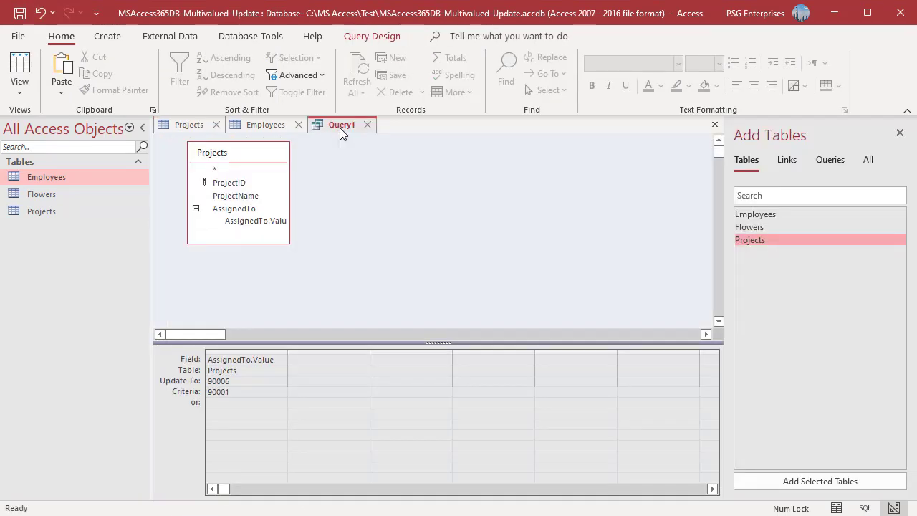
pyautogui.press('BackSpace')
pyautogui.write('2')
pyautogui.click(227, 380)
pyautogui.press('BackSpace')
# Check the Employees and Projects tables, then return to the query design.
pyautogui.click(276, 128)
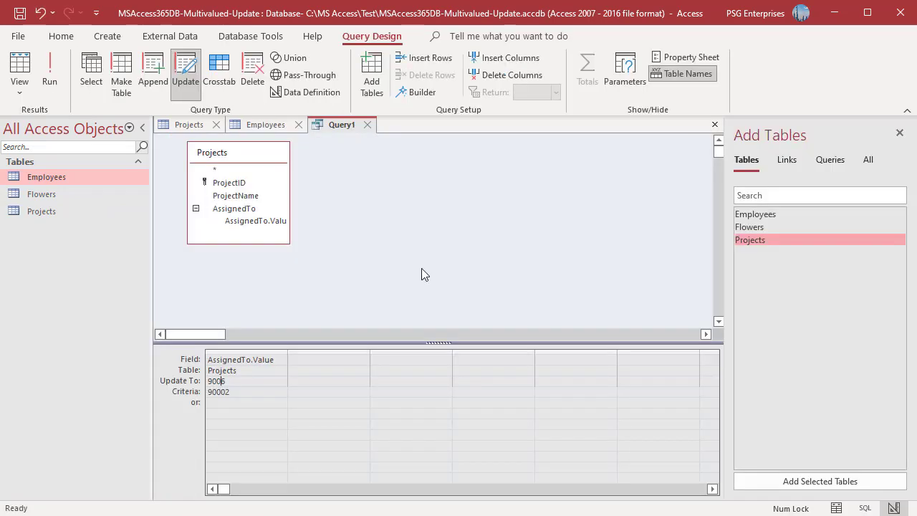
pyautogui.click(320, 126)
pyautogui.click(189, 124)
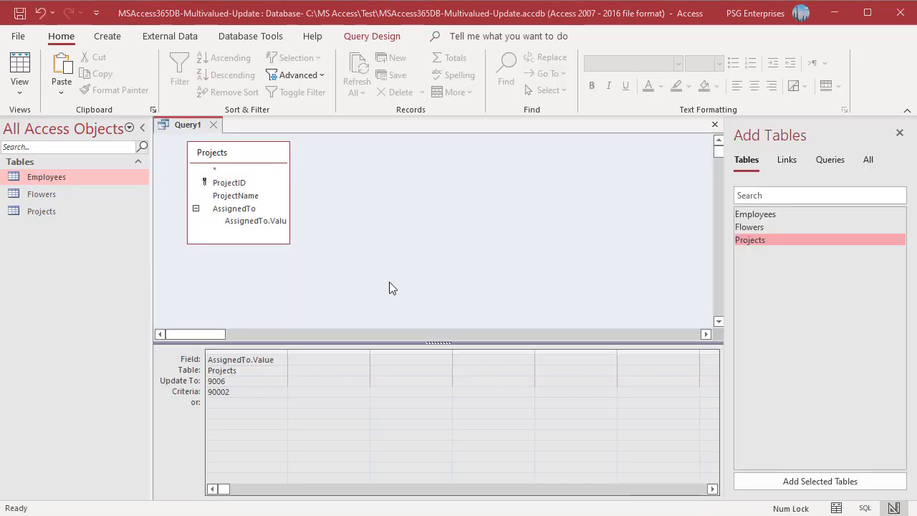
pyautogui.click(379, 287)
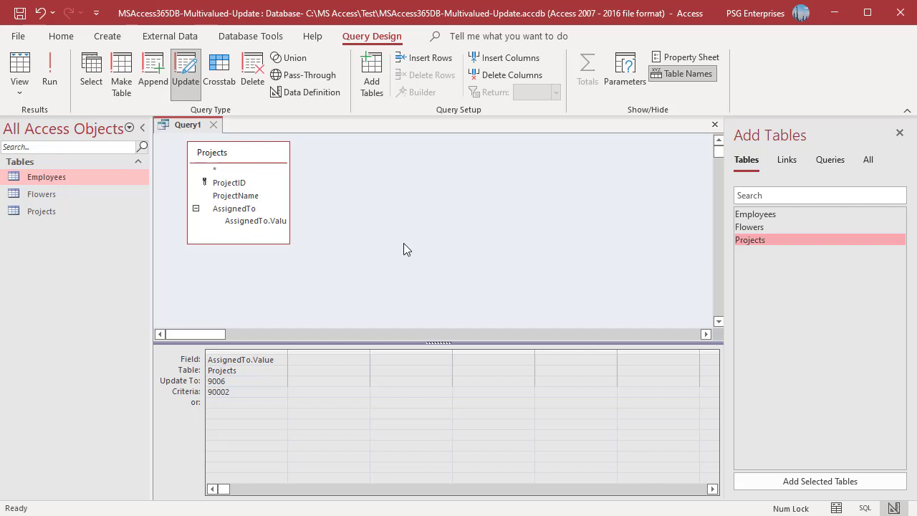
# Edit the Employees–Projects relationship in the Relationships diagram to enforce referential integrity.
pyautogui.click(243, 35)
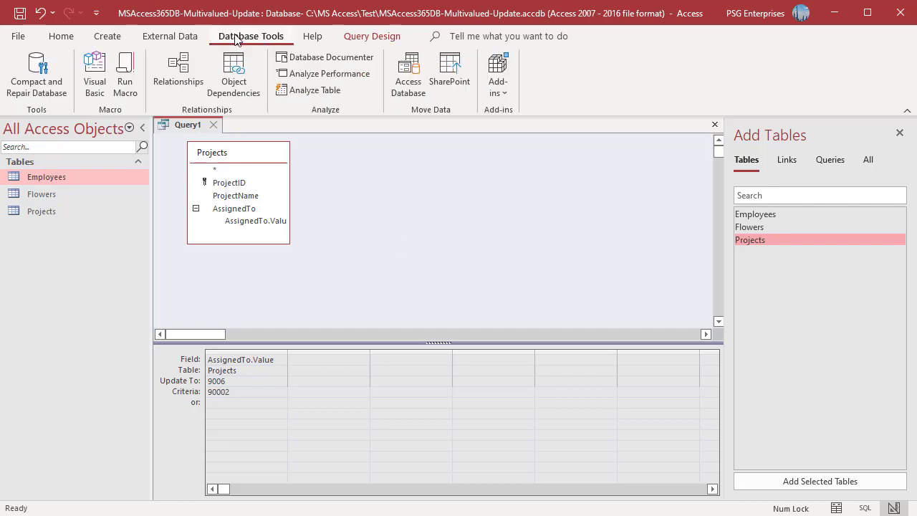
pyautogui.click(198, 74)
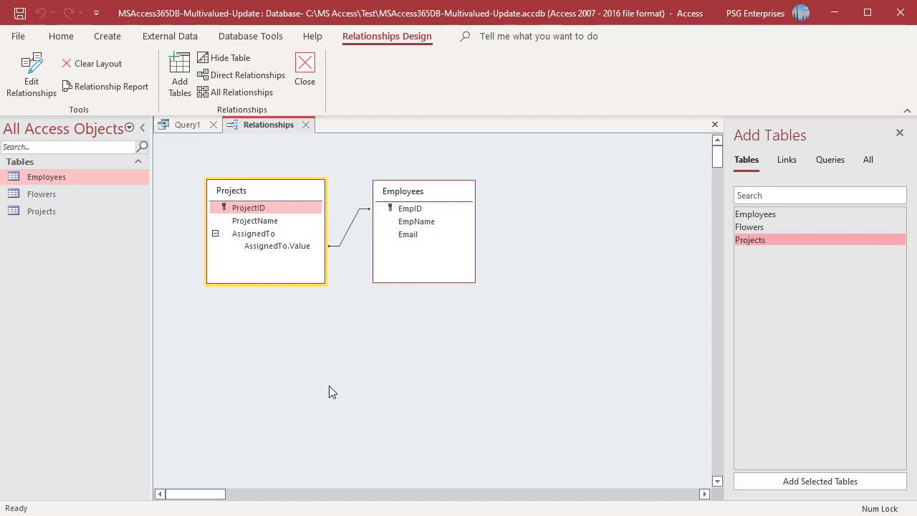
pyautogui.rightClick(349, 226)
pyautogui.click(372, 238)
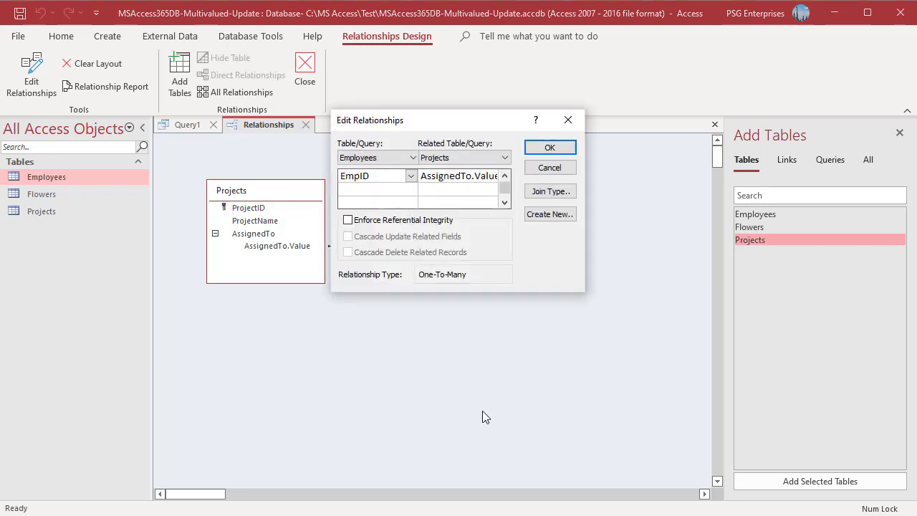
pyautogui.click(347, 220)
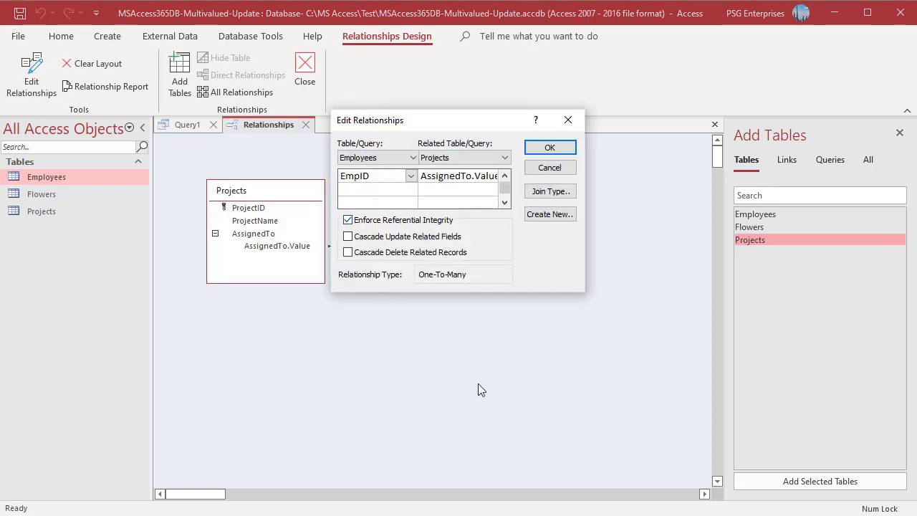
pyautogui.click(549, 147)
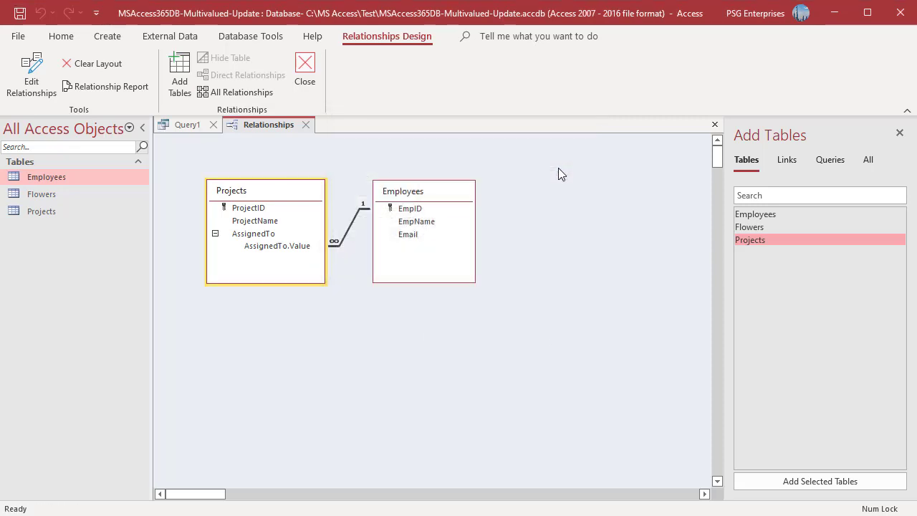
# Close Relationships and run the 9006 update, continuing past the key-violation warning.
pyautogui.click(308, 126)
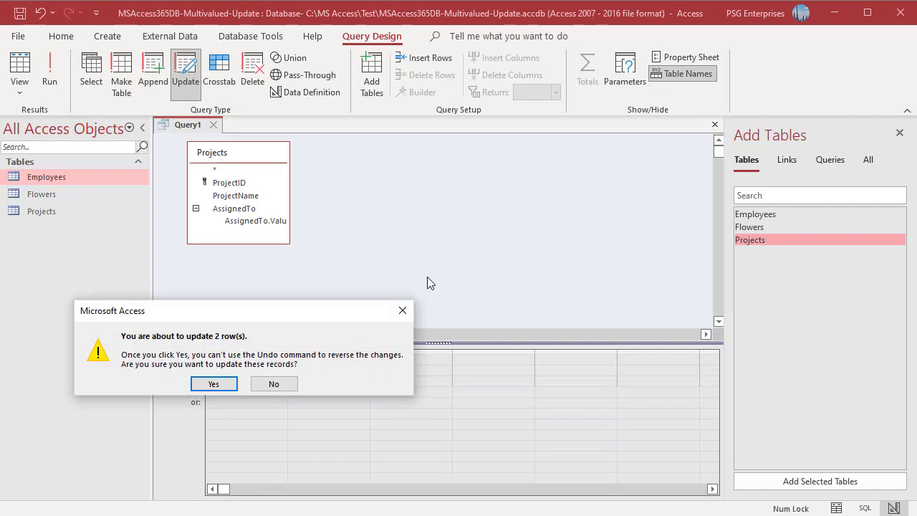
pyautogui.press('Return')
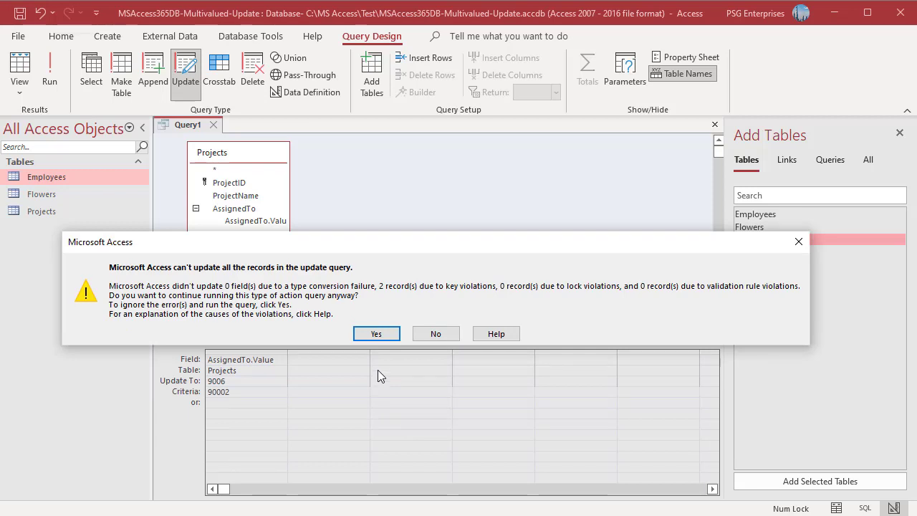
pyautogui.click(367, 335)
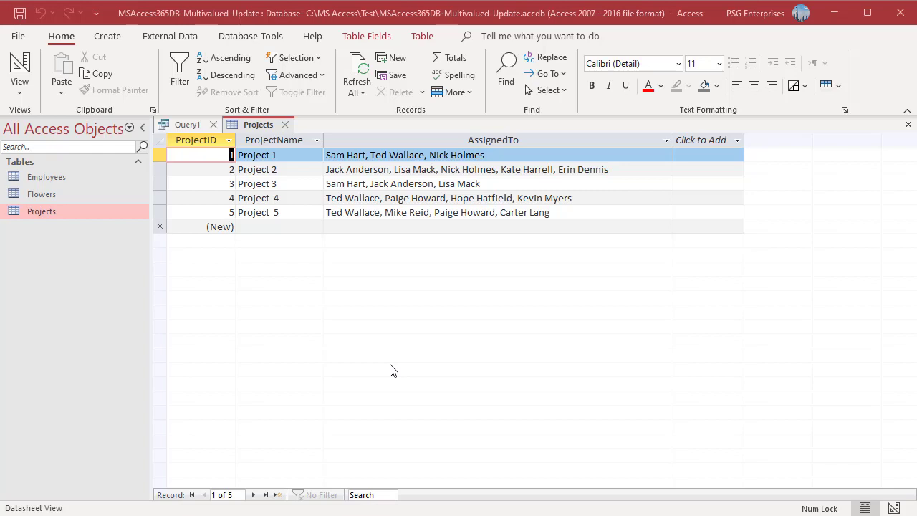
# Run the 90005-to-90002 update, confirming 2 rows and continuing past the key violation.
pyautogui.click(188, 125)
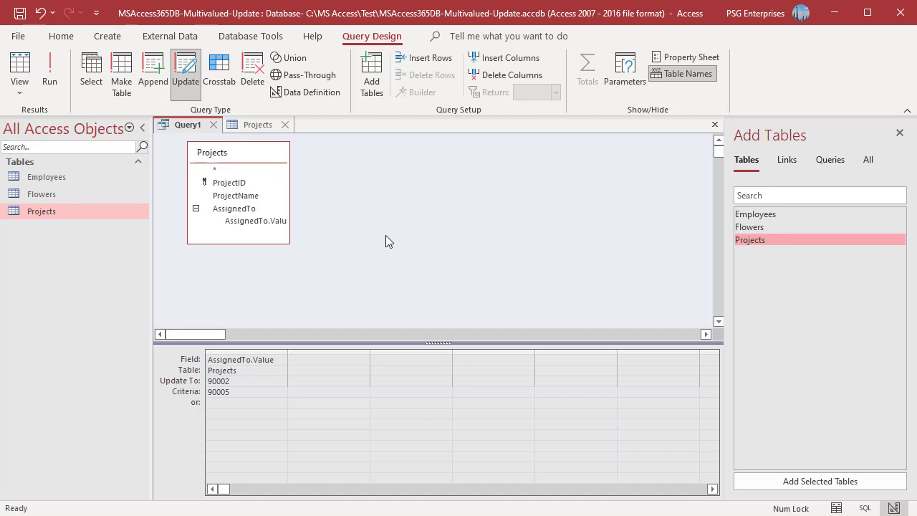
pyautogui.click(50, 81)
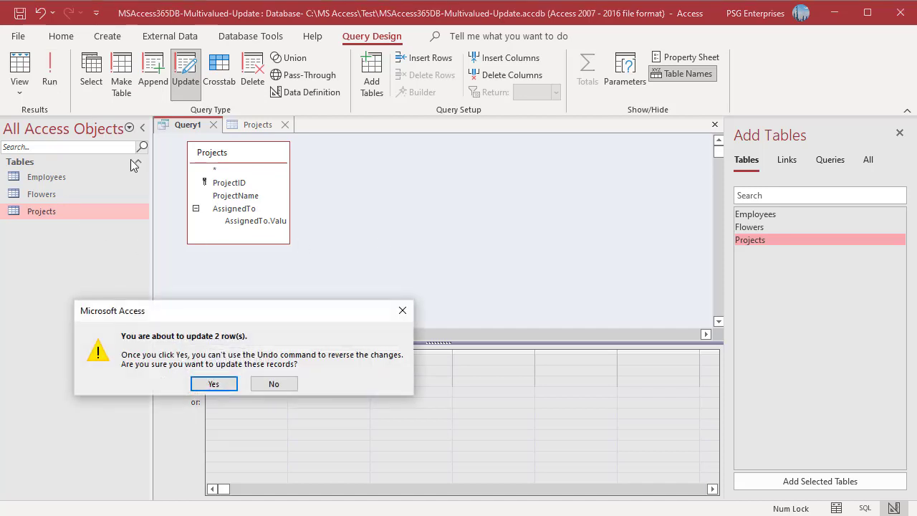
pyautogui.click(213, 383)
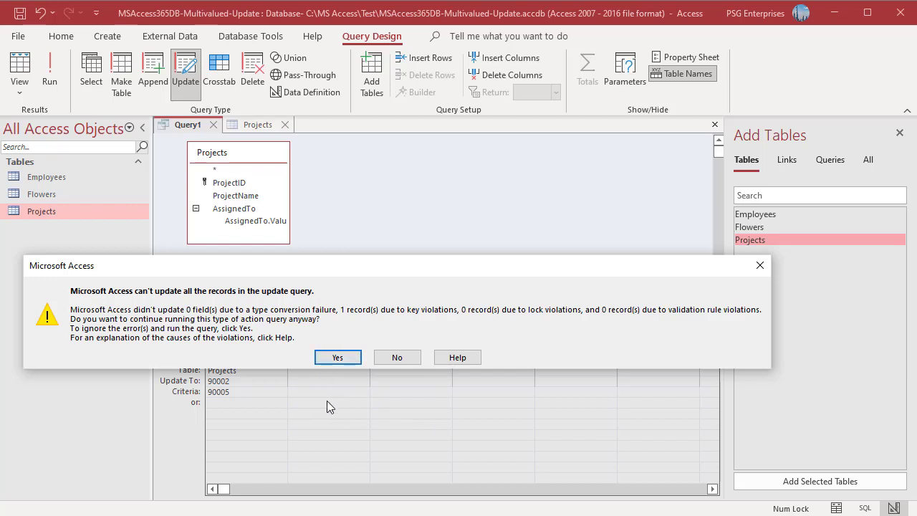
pyautogui.click(332, 358)
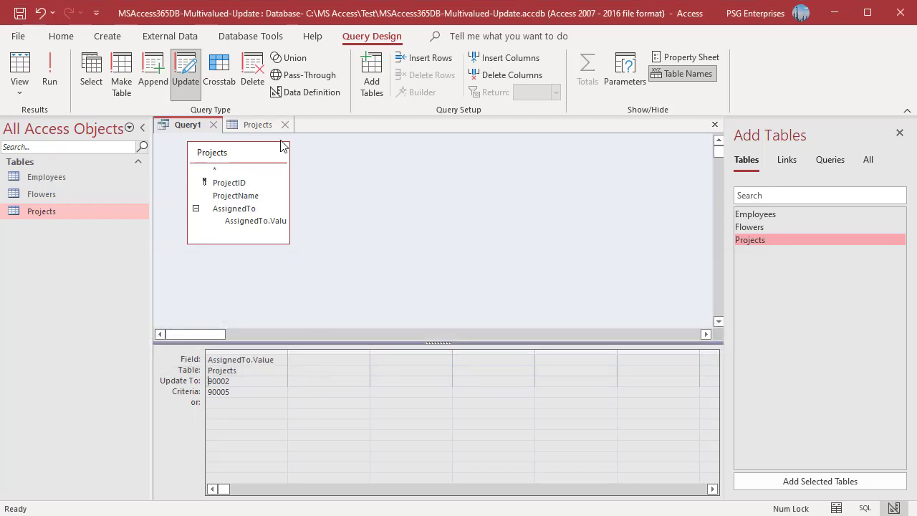
# Review the Projects data, then return to Query1 and clear its old Update To and Criteria.
pyautogui.click(257, 125)
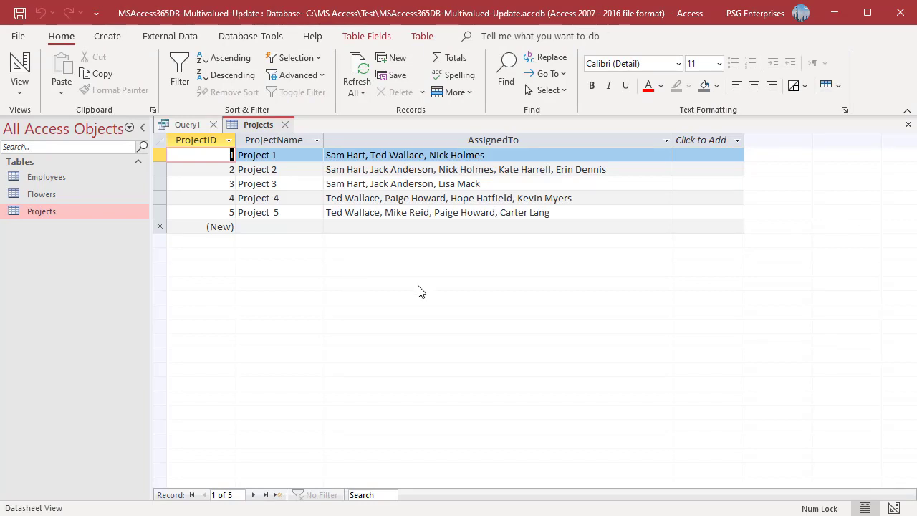
pyautogui.click(189, 124)
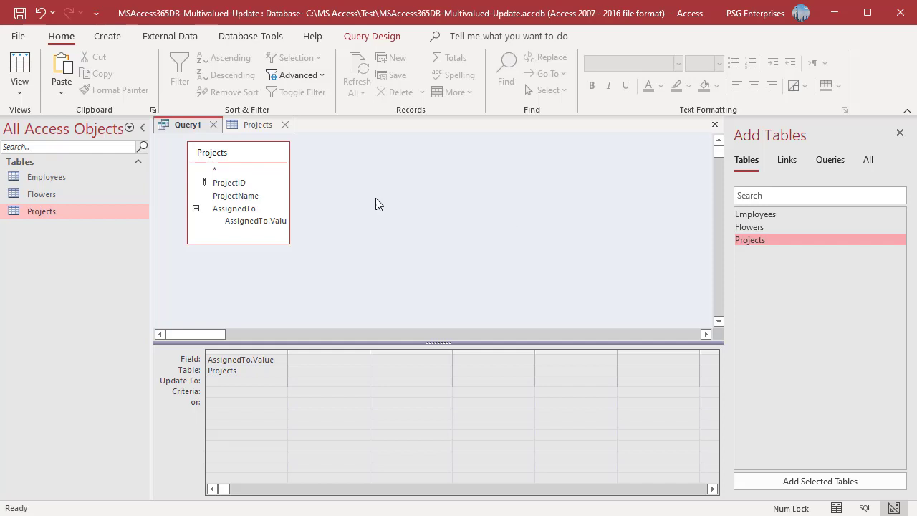
# Add ProjectID to the query grid after checking project and employee IDs.
pyautogui.doubleClick(241, 185)
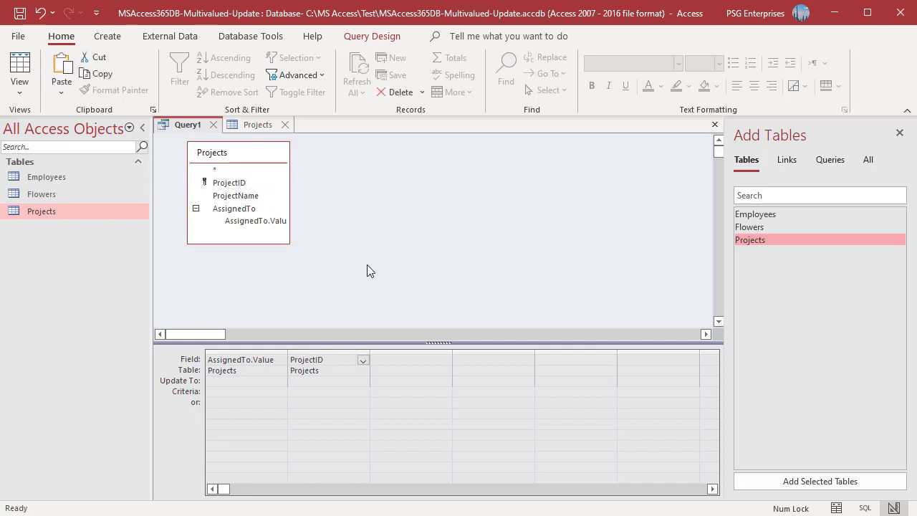
pyautogui.click(256, 124)
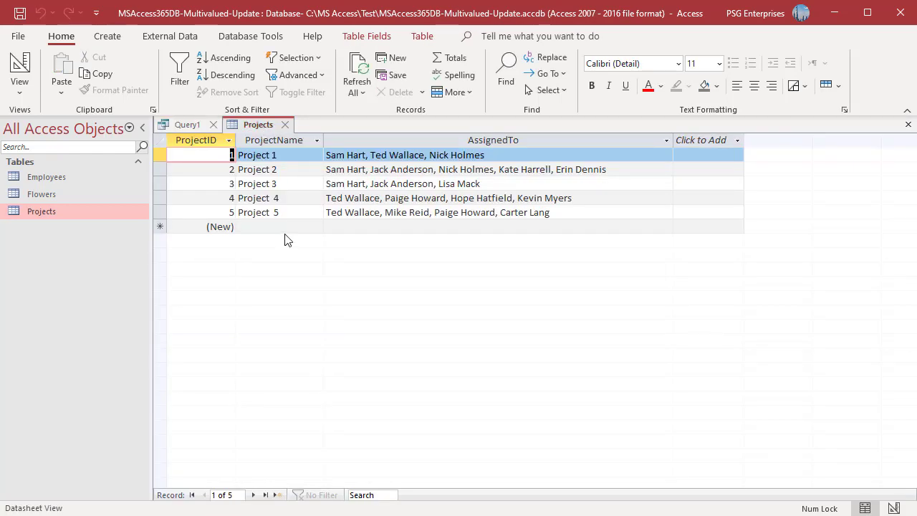
pyautogui.doubleClick(63, 180)
pyautogui.click(188, 125)
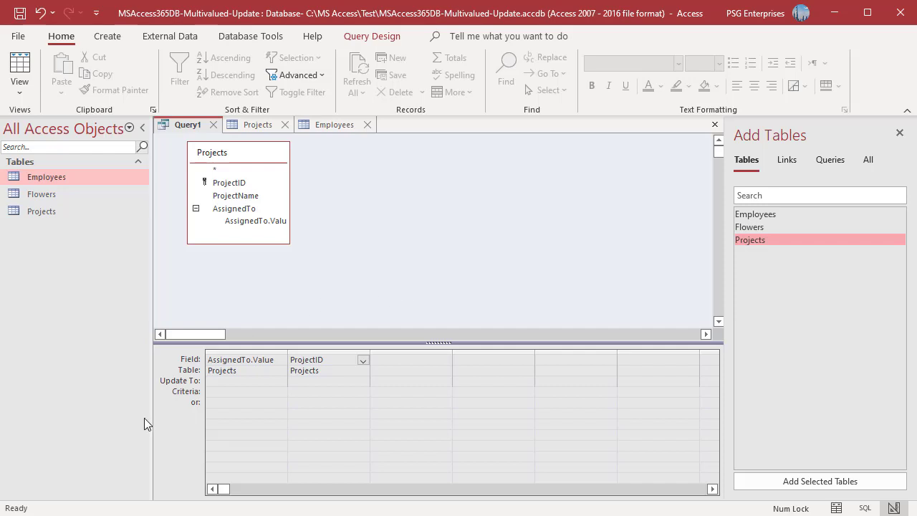
# Set ProjectID criteria to 3 and AssignedTo.Value Update To 90018.
pyautogui.click(307, 391)
pyautogui.write('3')
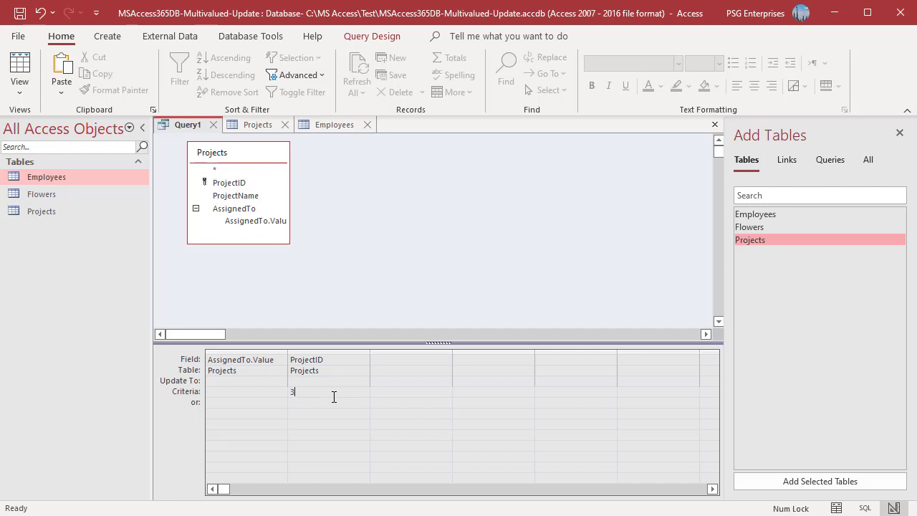
pyautogui.click(218, 380)
pyautogui.write('90018')
pyautogui.click(233, 392)
# Enter AssignedTo criteria 90002, run the one-row update, and check Project 3 in Projects.
pyautogui.write('90002')
pyautogui.click(51, 79)
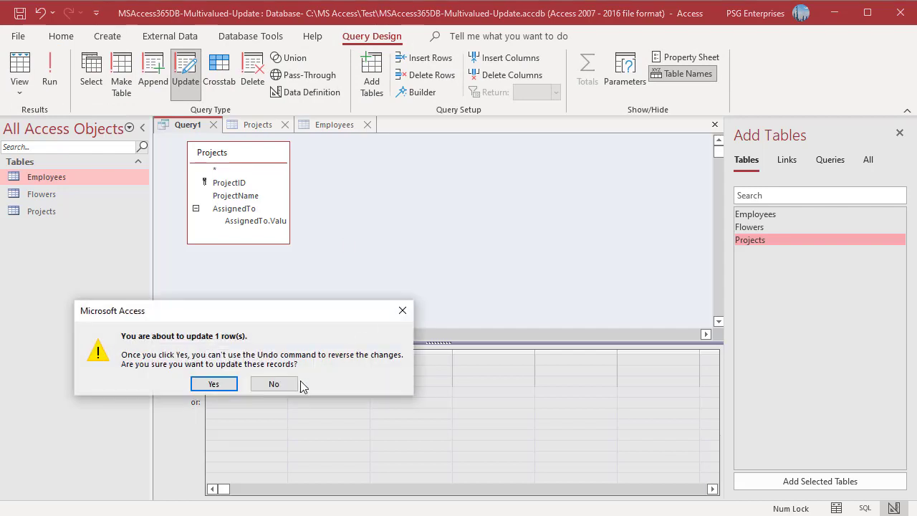
pyautogui.click(207, 384)
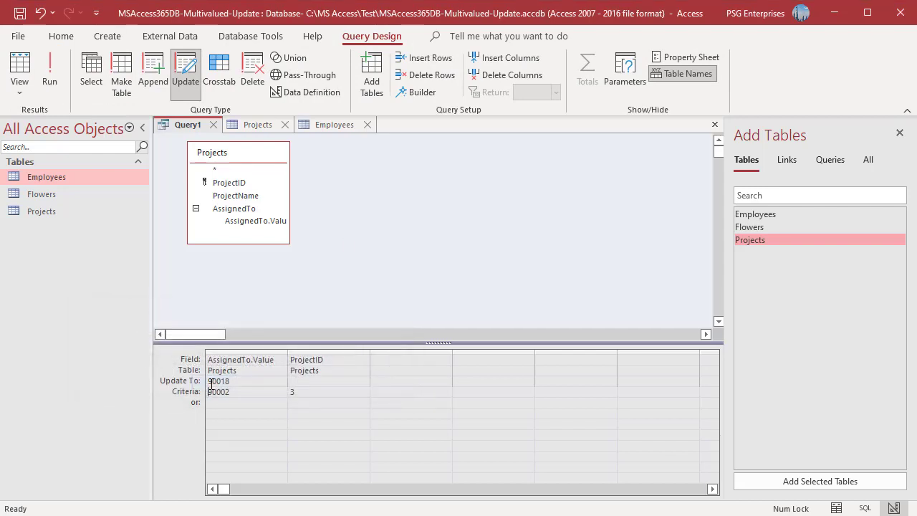
pyautogui.click(275, 126)
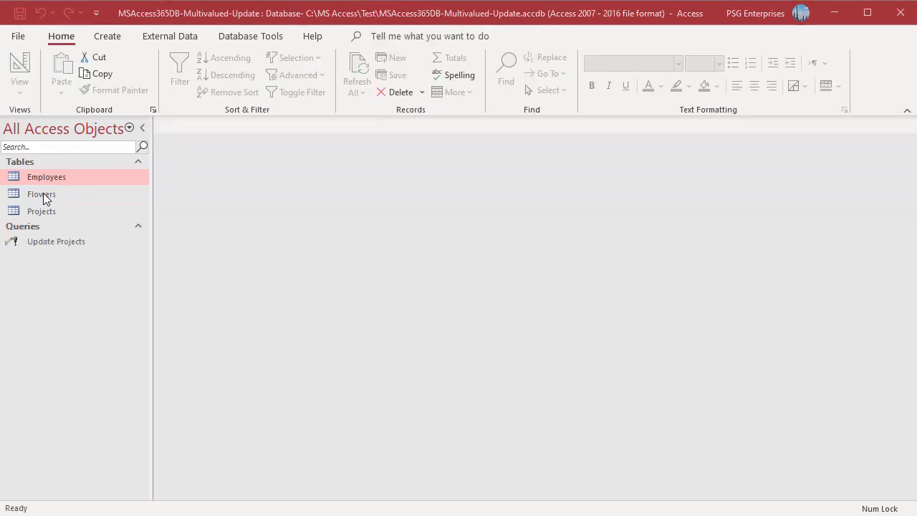
# Open the Flowers table to view its multivalued Colors, then bring up the Create ribbon.
pyautogui.doubleClick(43, 194)
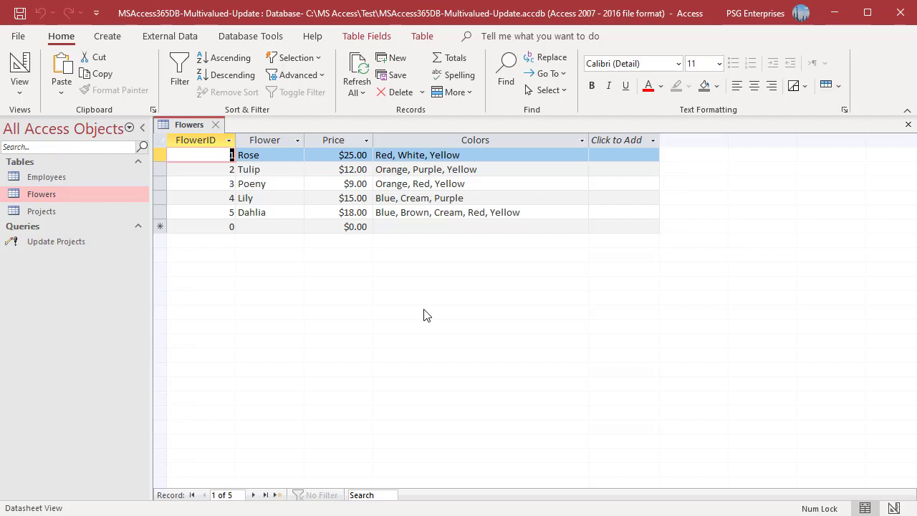
pyautogui.click(118, 40)
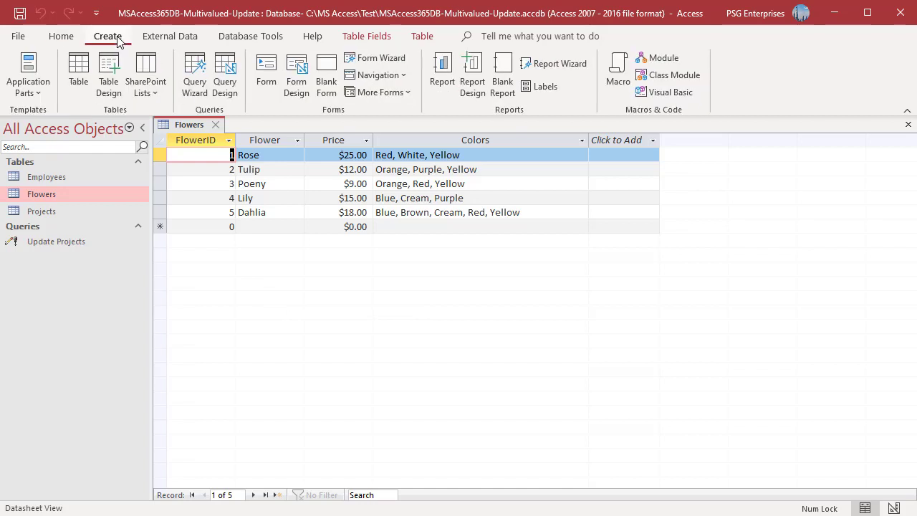
# Start a new query design with the Flowers table and its Colors.Value field.
pyautogui.click(224, 80)
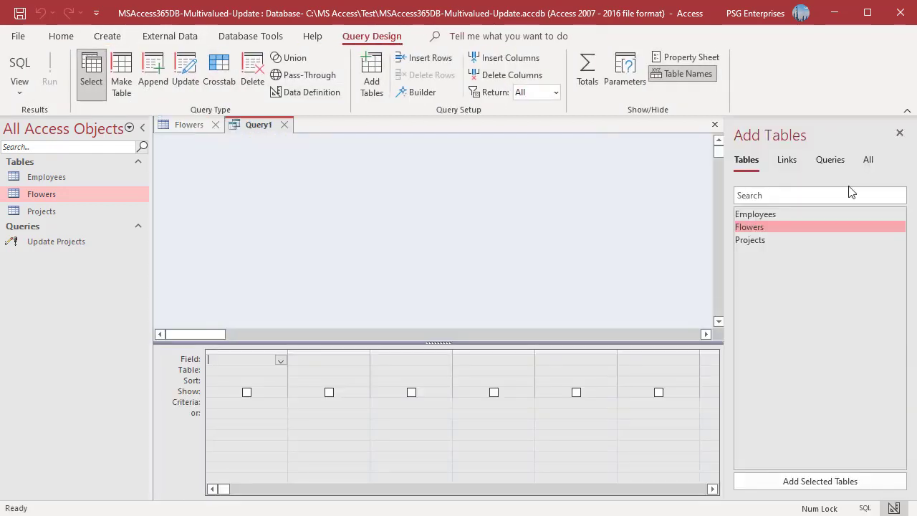
pyautogui.doubleClick(791, 229)
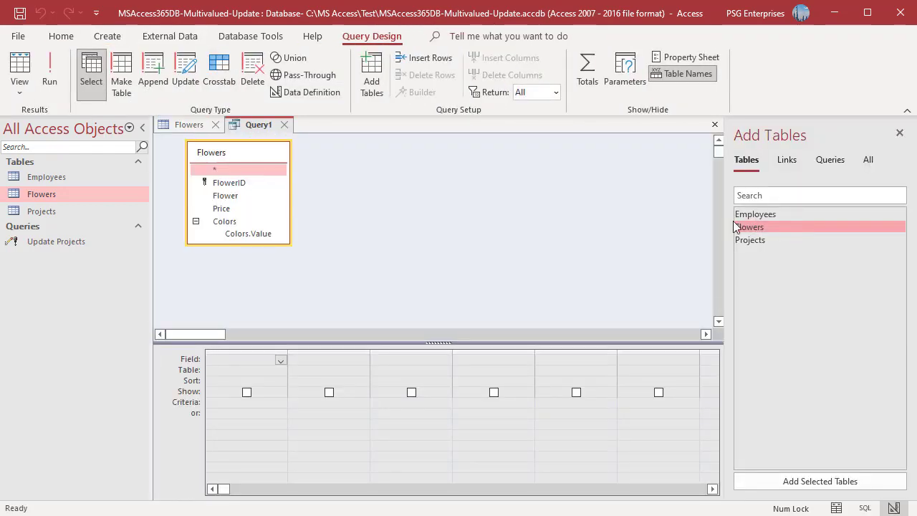
pyautogui.click(255, 233)
pyautogui.doubleClick(255, 233)
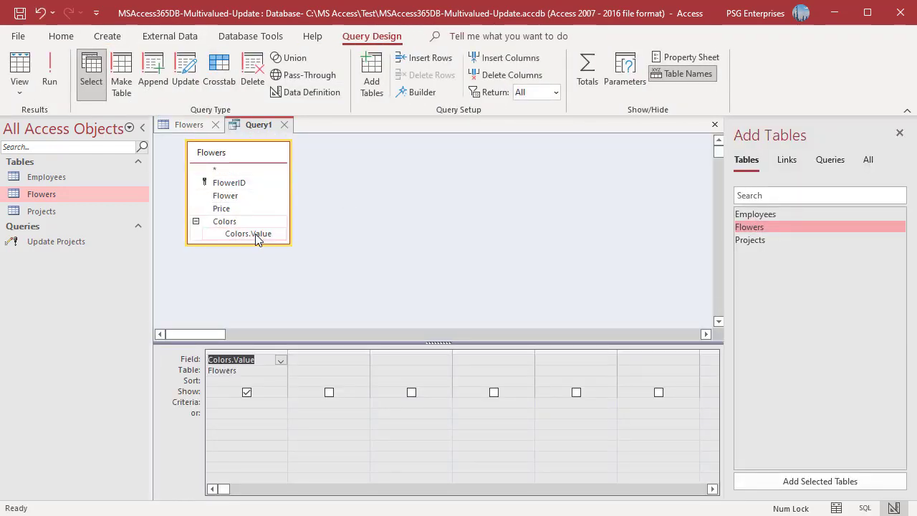
# Make it an update query setting Colors.Value to "Pink" where it equals "Red".
pyautogui.click(183, 72)
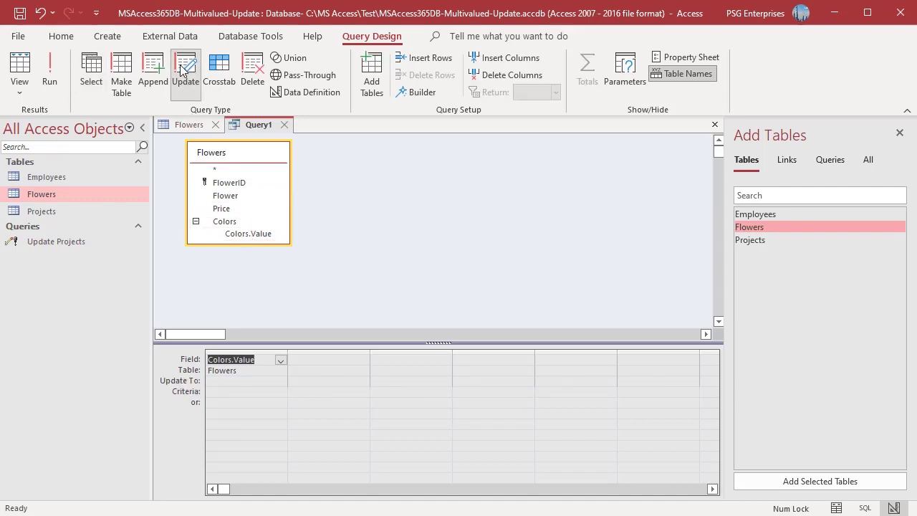
pyautogui.click(217, 383)
pyautogui.write('Pink')
pyautogui.press('Down')
pyautogui.write('Red')
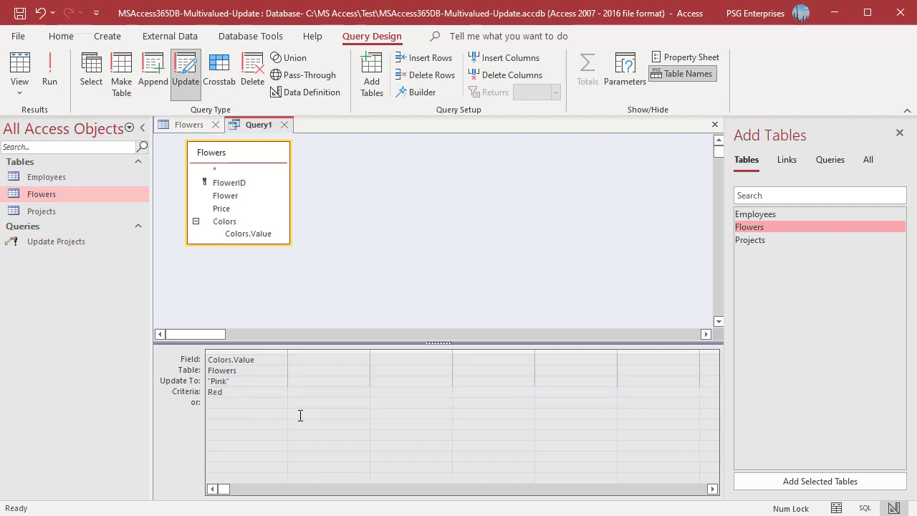
pyautogui.click(266, 422)
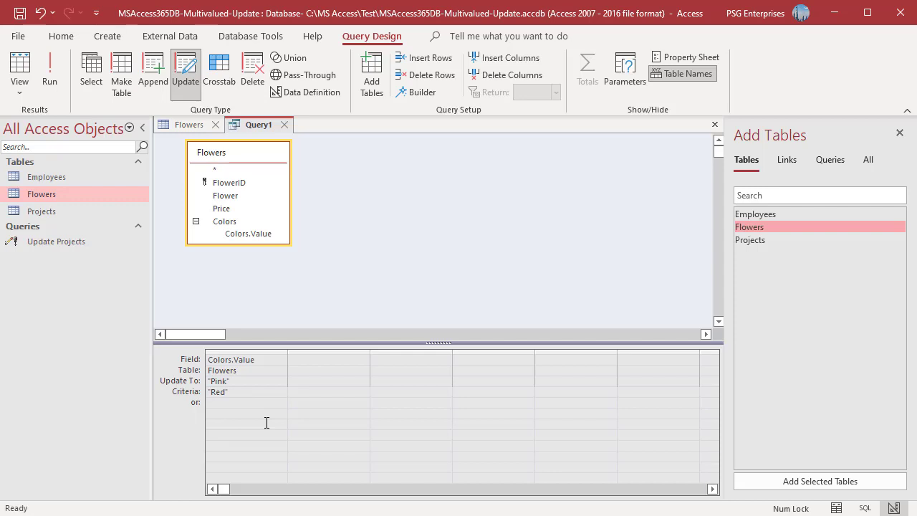
# Run the update, confirm changing 3 rows, and verify Flowers now shows Pink instead of Red.
pyautogui.click(49, 72)
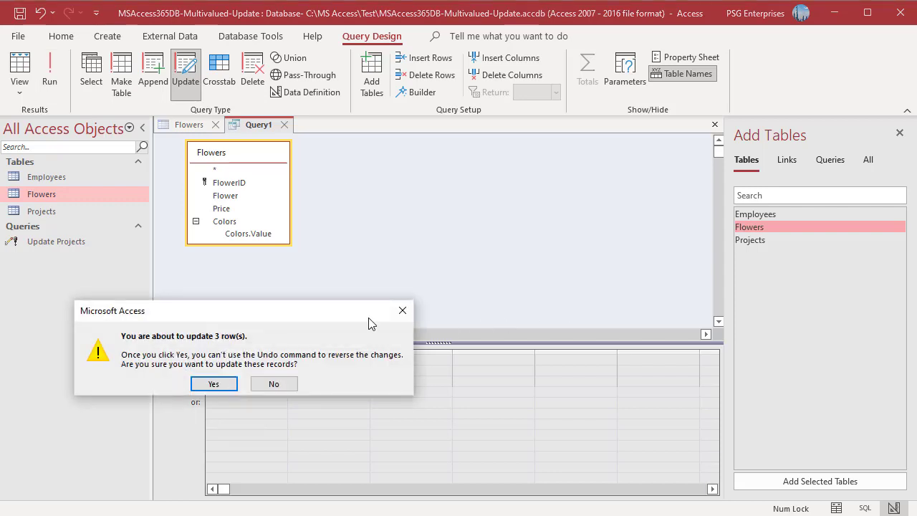
pyautogui.click(216, 385)
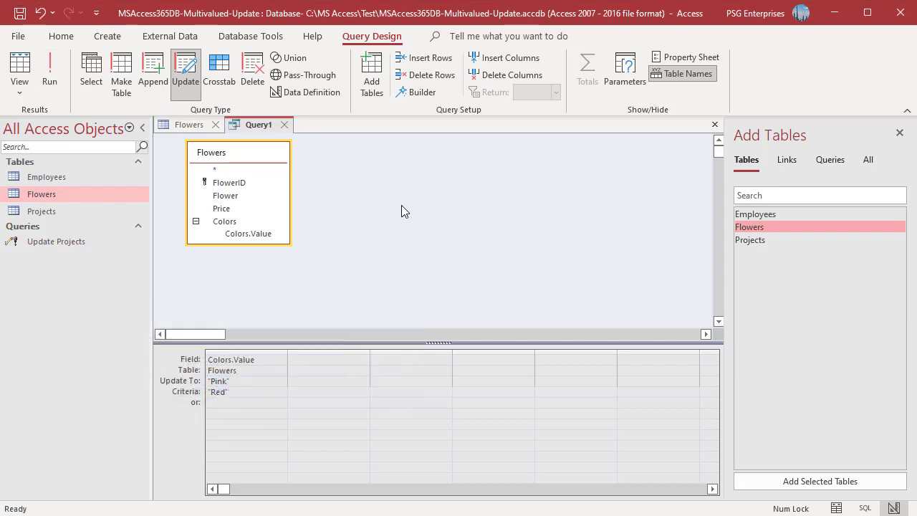
pyautogui.click(189, 124)
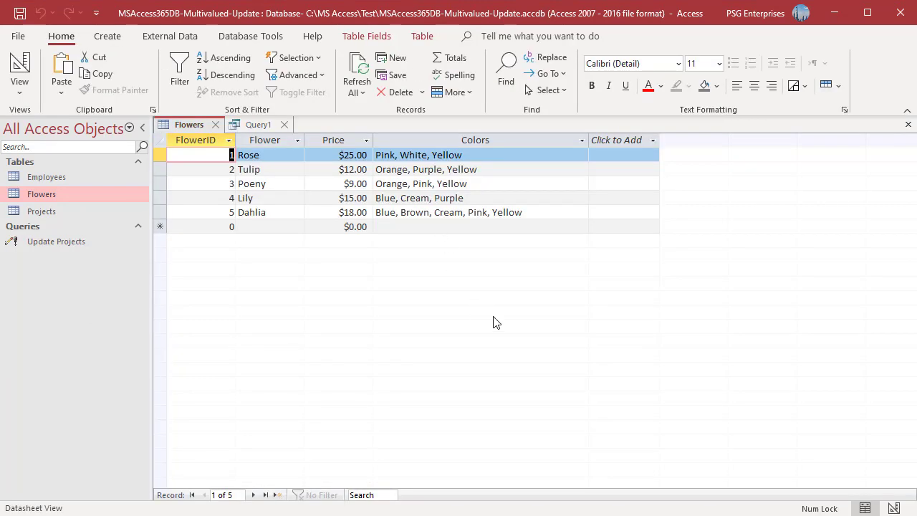